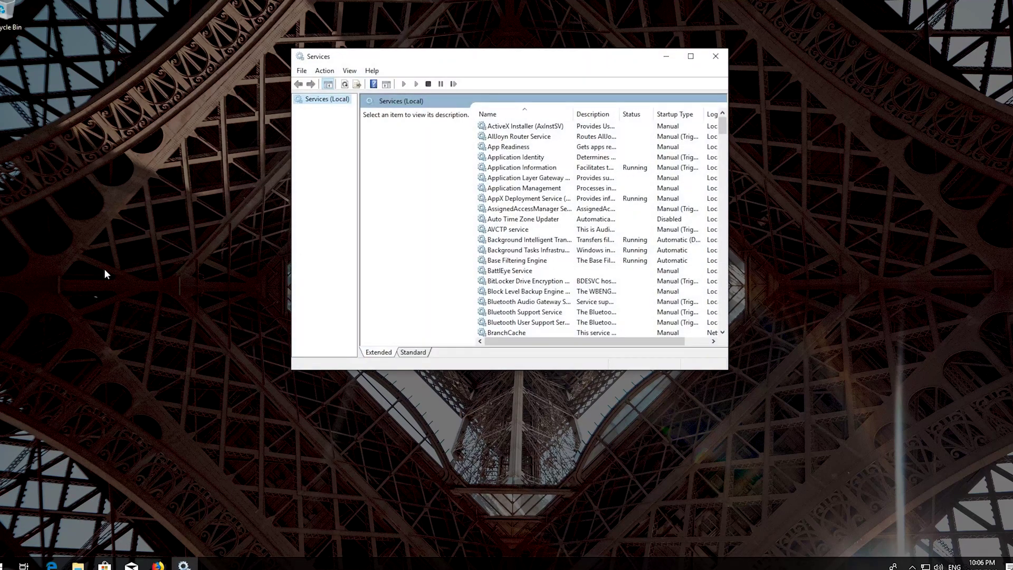
# Step: Find the Windows Update service in the services list and open its properties
pyautogui.click(507, 229)
pyautogui.scroll(-10, 506, 228)
pyautogui.scroll(-20, 507, 228)
pyautogui.scroll(-9, 506, 228)
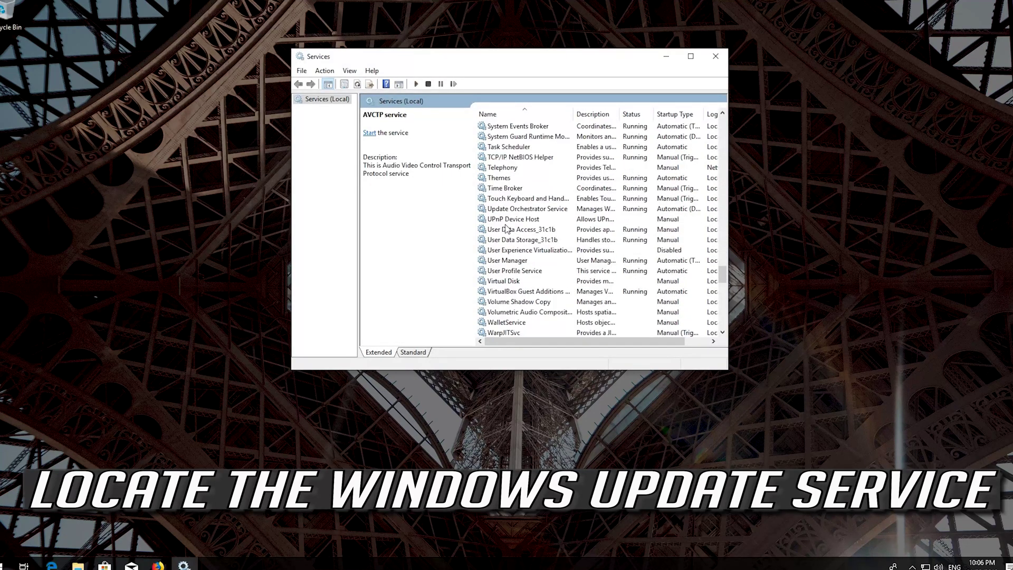
pyautogui.scroll(-5, 507, 229)
pyautogui.scroll(-10, 506, 228)
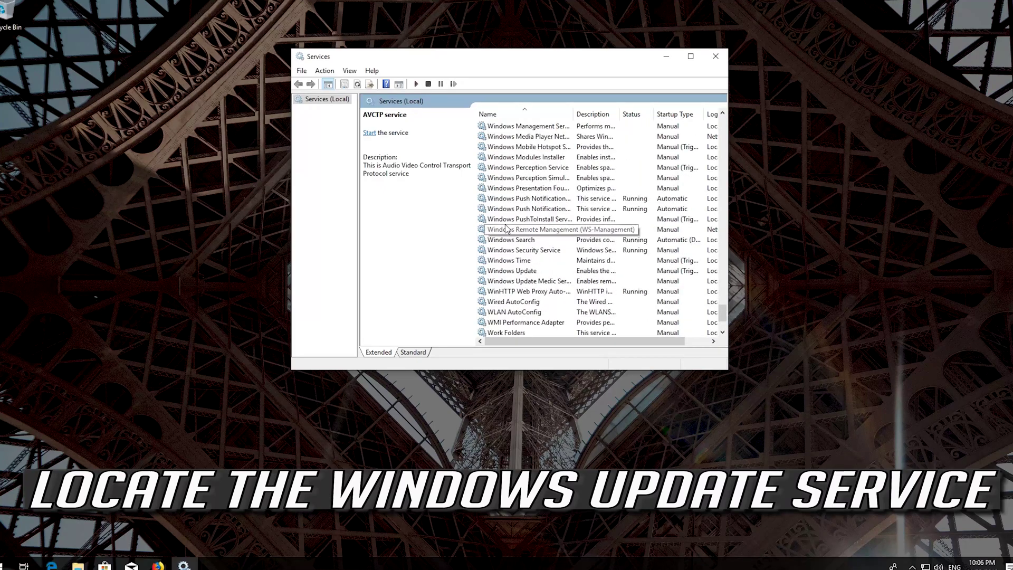
pyautogui.click(515, 272)
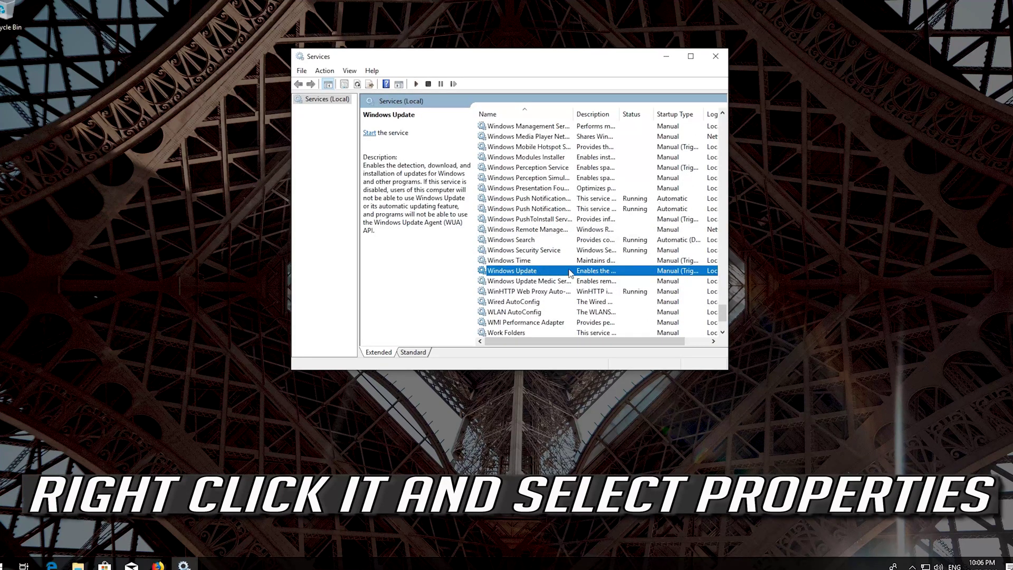
pyautogui.rightClick(524, 272)
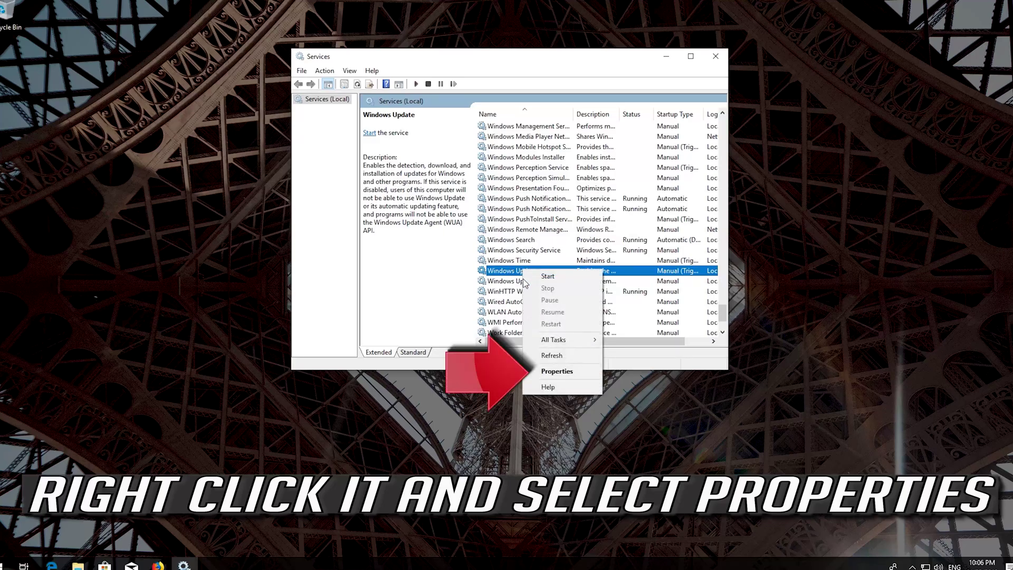
pyautogui.click(566, 372)
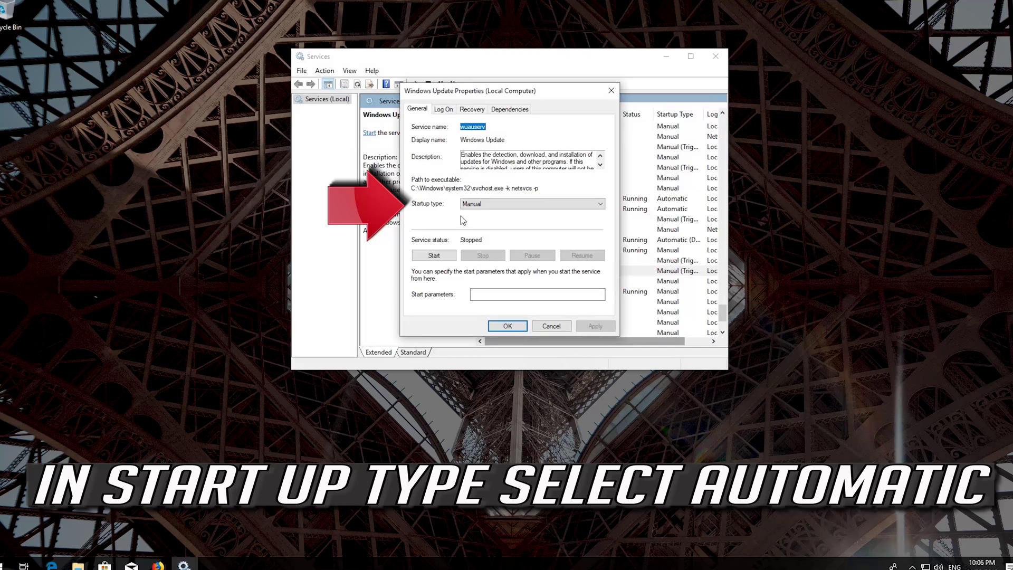
# Step: Set the Windows Update service's startup type to Automatic and apply the change
pyautogui.click(525, 208)
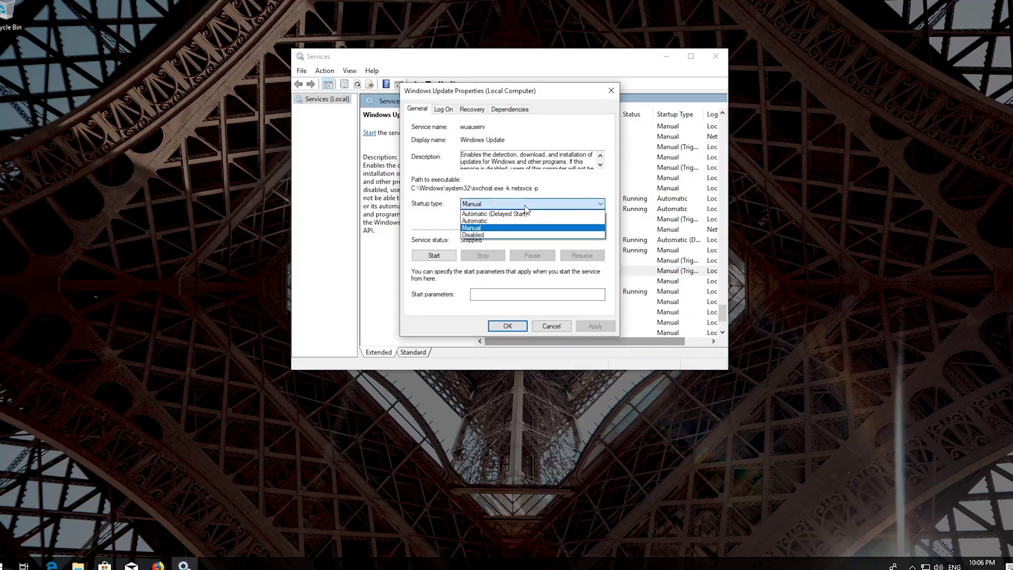
pyautogui.click(501, 221)
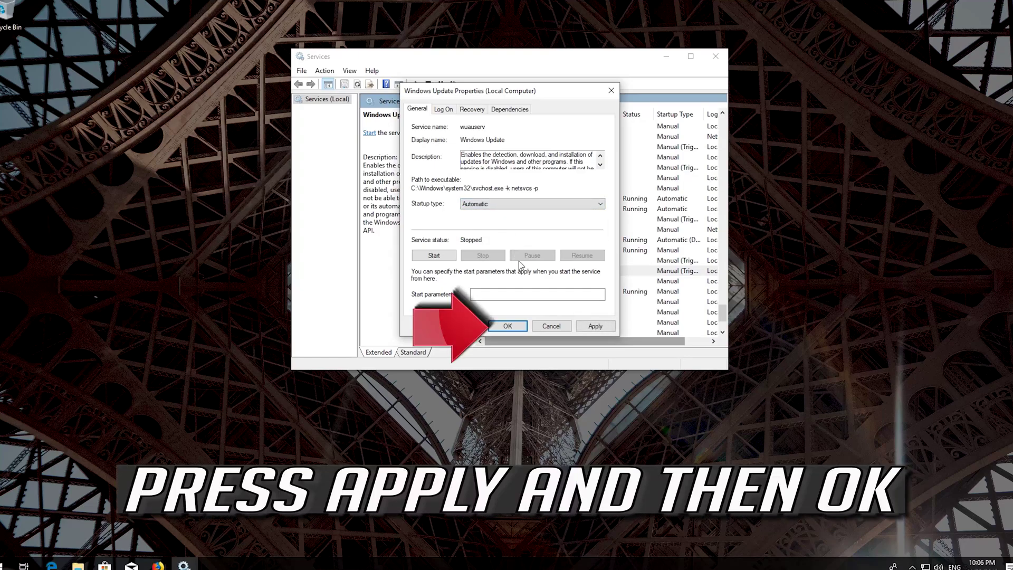
pyautogui.click(595, 326)
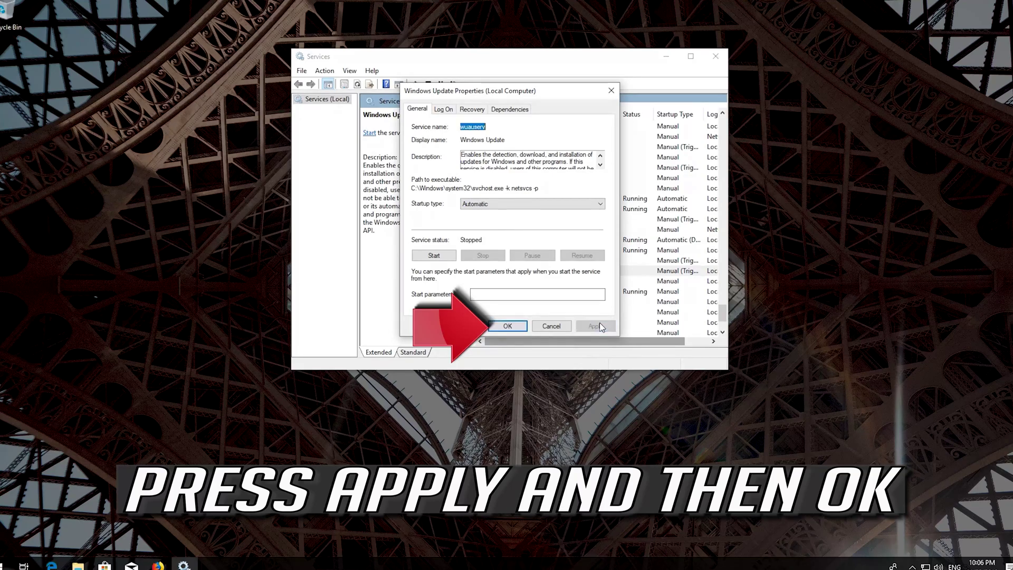
pyautogui.click(507, 326)
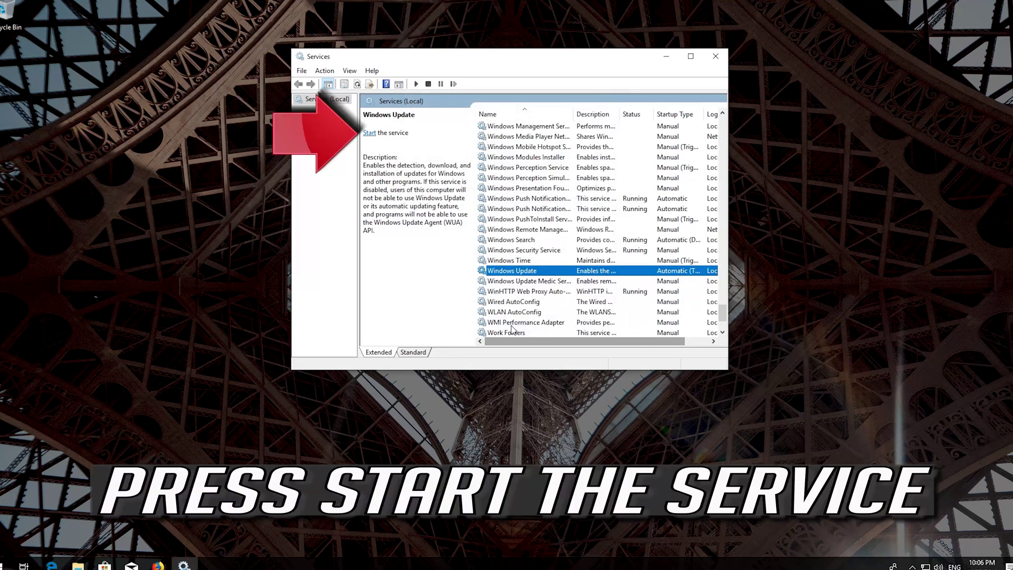
# Step: Start the Windows Update service and restart it, closing the Services window when done
pyautogui.click(369, 133)
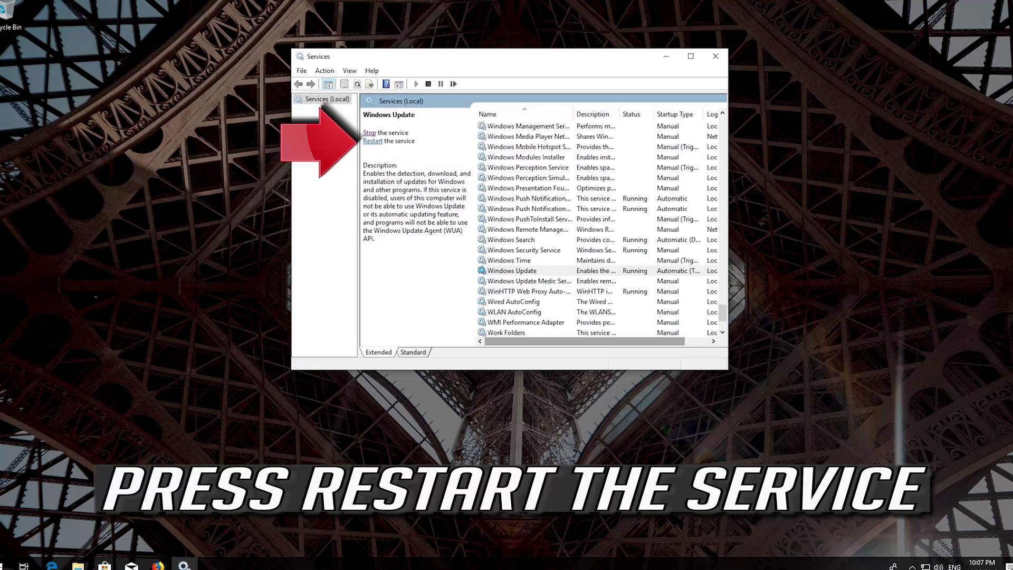
pyautogui.click(374, 142)
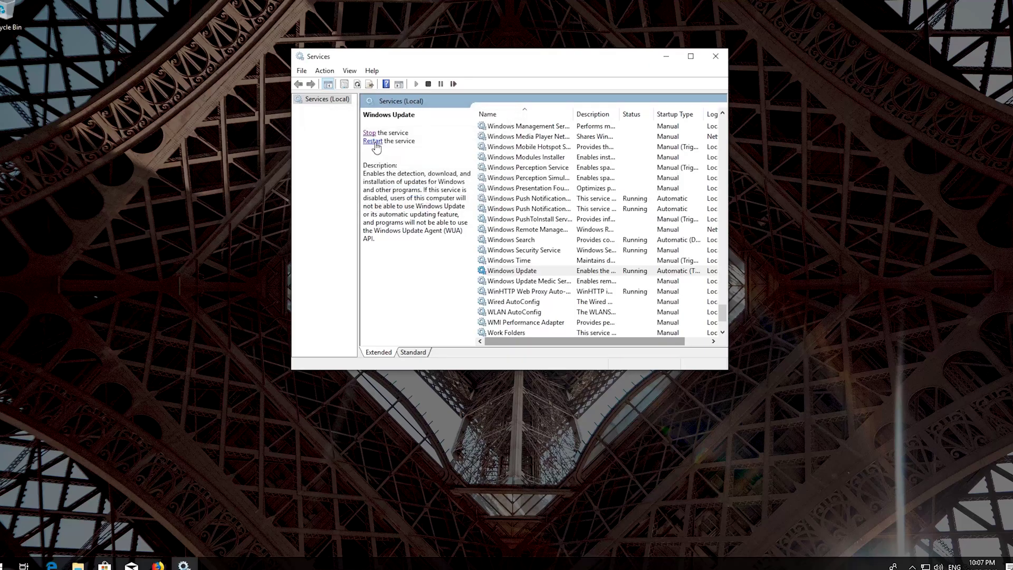
pyautogui.click(725, 56)
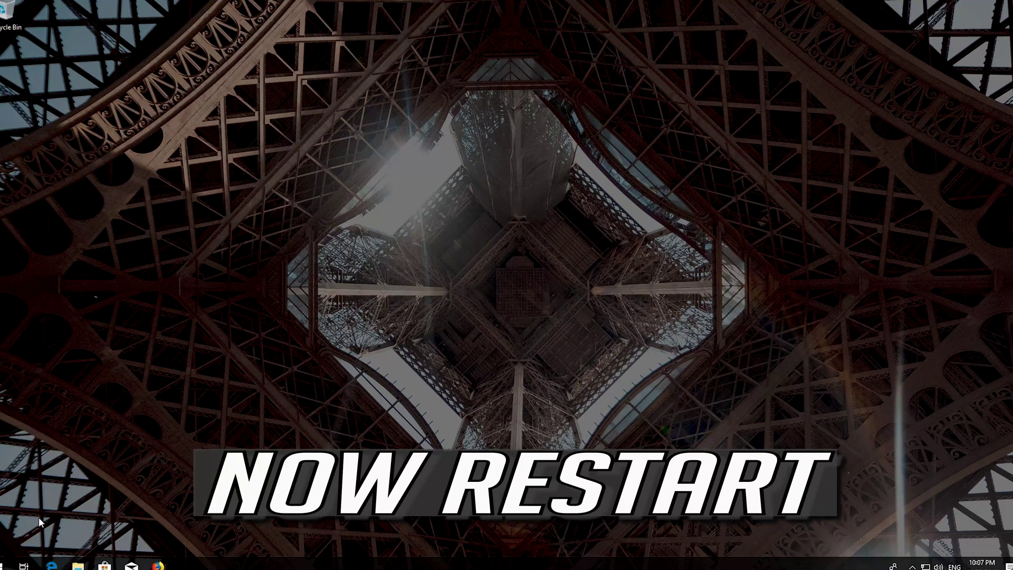
# Step: Restart the computer from the power options
pyautogui.click(5, 564)
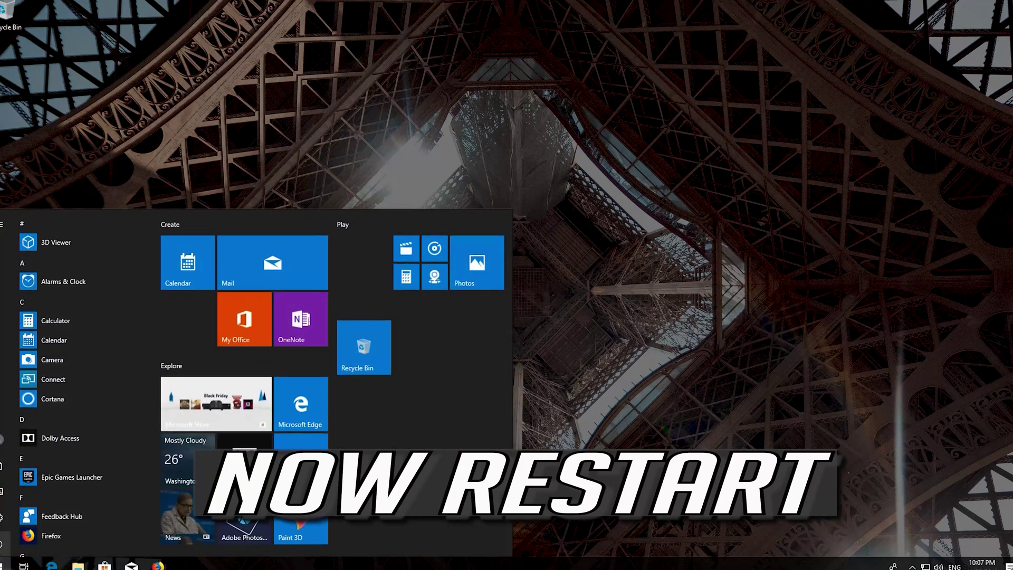
pyautogui.click(2, 544)
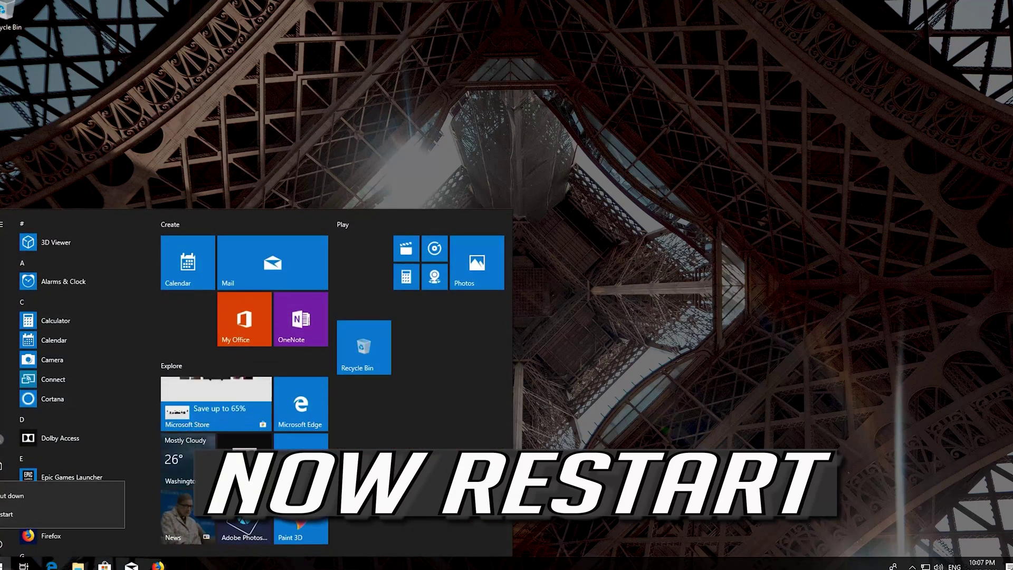
pyautogui.click(2, 515)
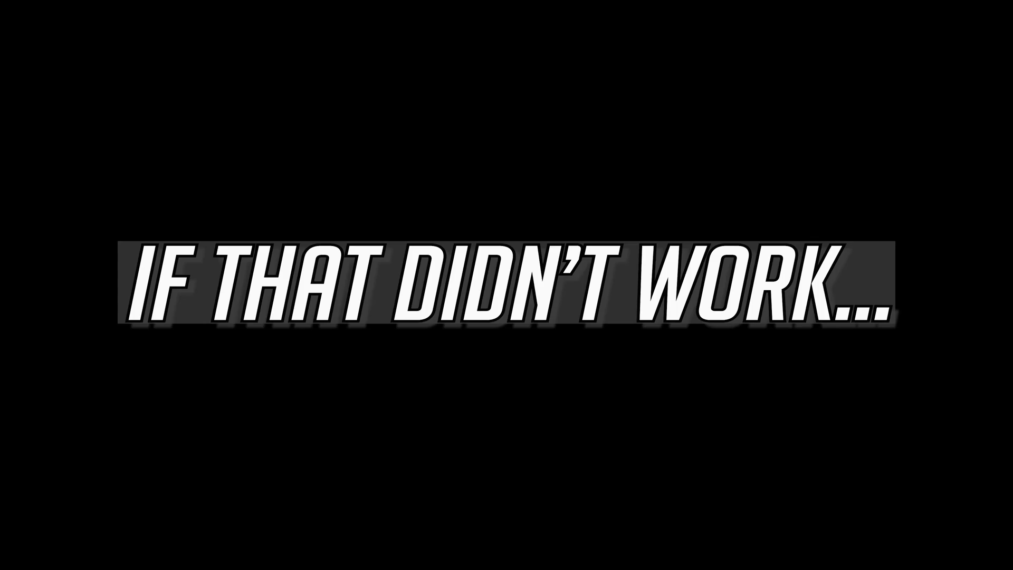
# Step: Search for "notepad" and open the Notepad app
pyautogui.press('super')
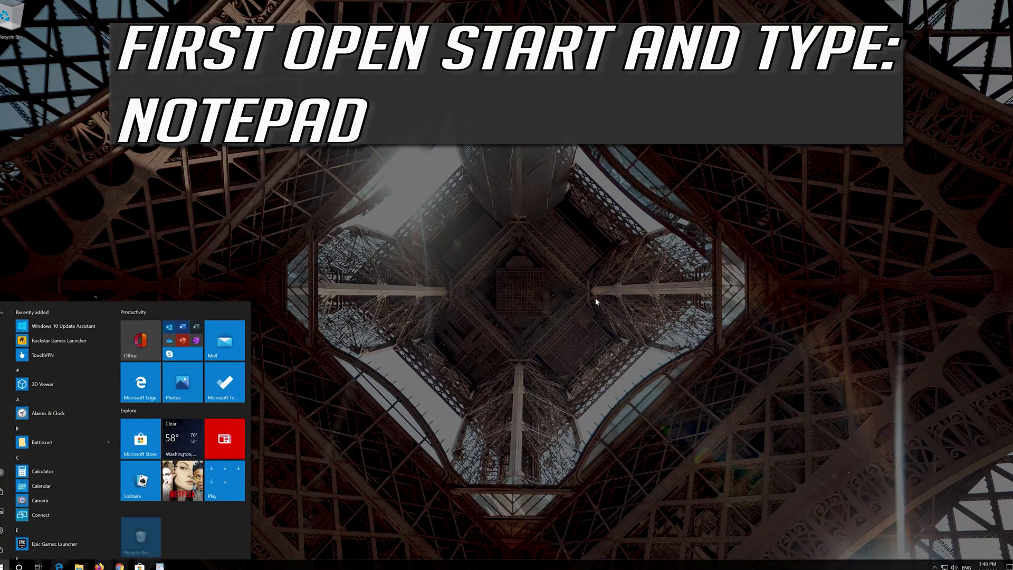
pyautogui.write('notepad')
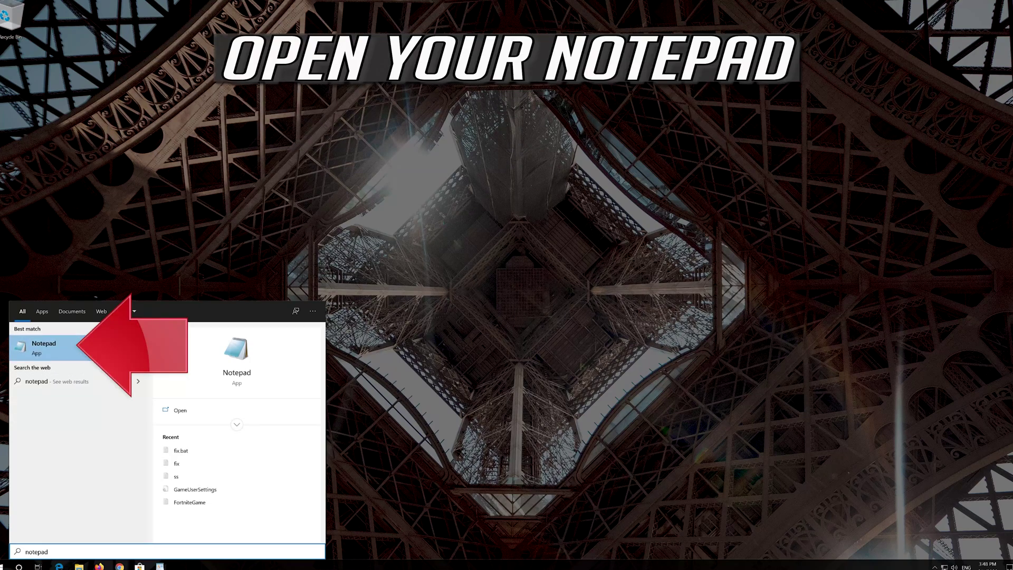
pyautogui.click(92, 345)
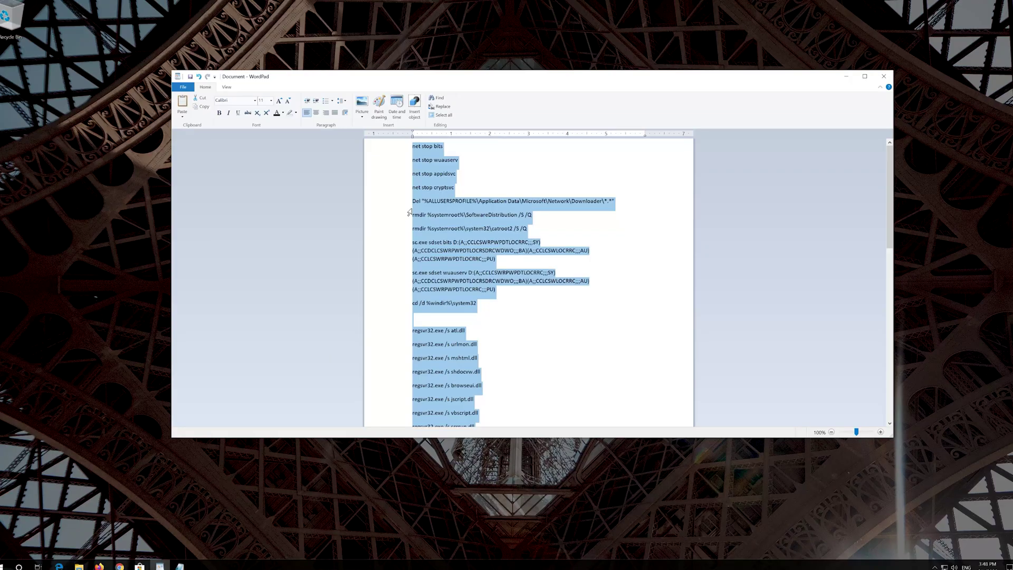
# Step: Copy the whole update-reset command script from the WordPad document and paste it into the empty Notepad document
pyautogui.click(416, 149)
pyautogui.moveTo(416, 148); pyautogui.dragTo(638, 515)
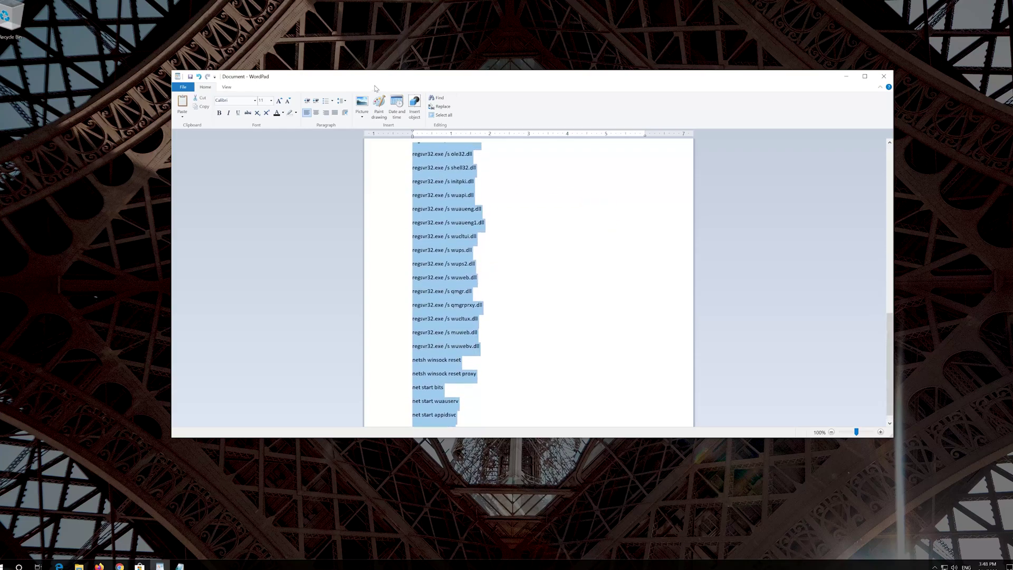
pyautogui.rightClick(460, 229)
pyautogui.click(473, 243)
pyautogui.click(850, 76)
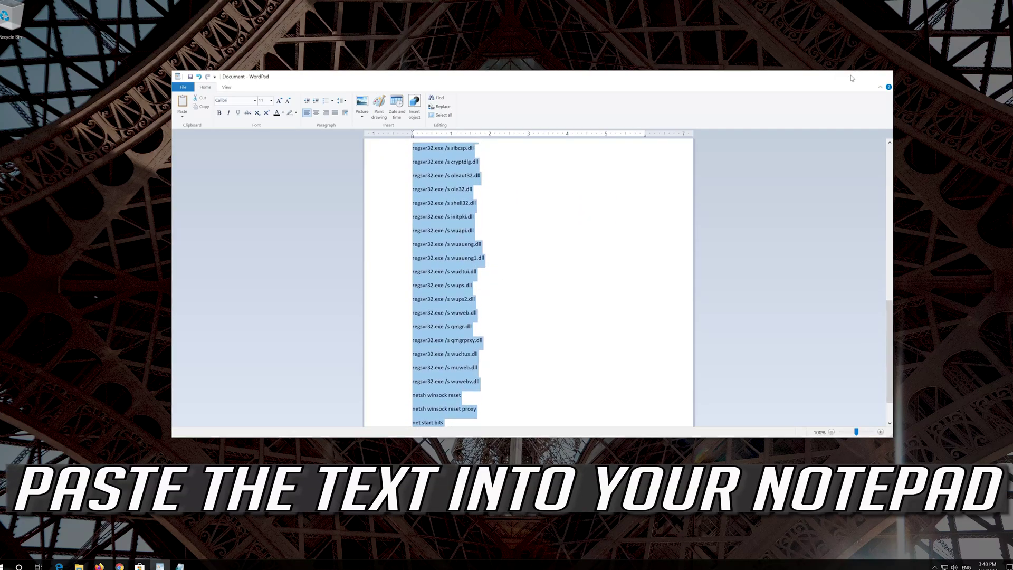
pyautogui.click(284, 153)
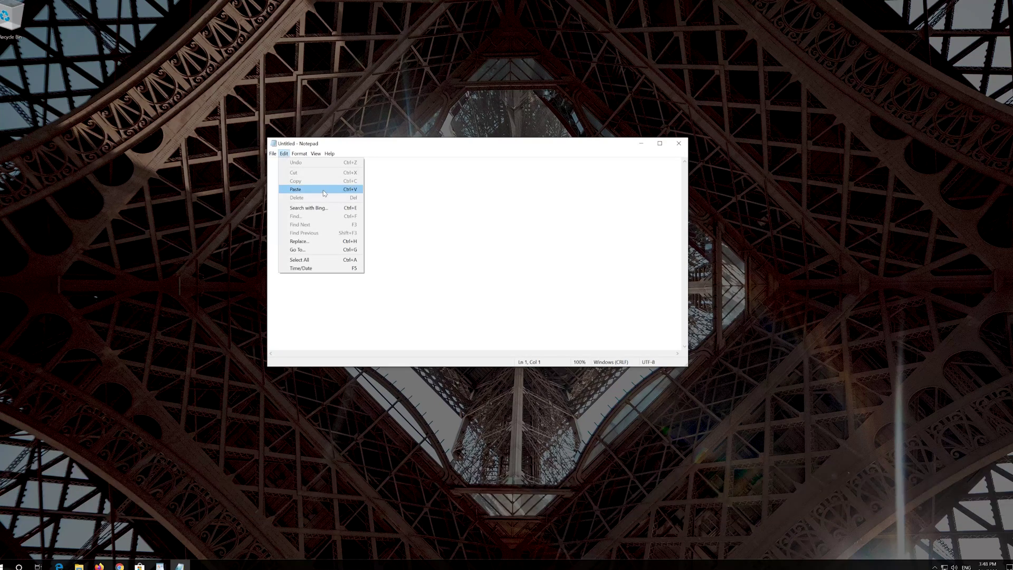
pyautogui.click(295, 189)
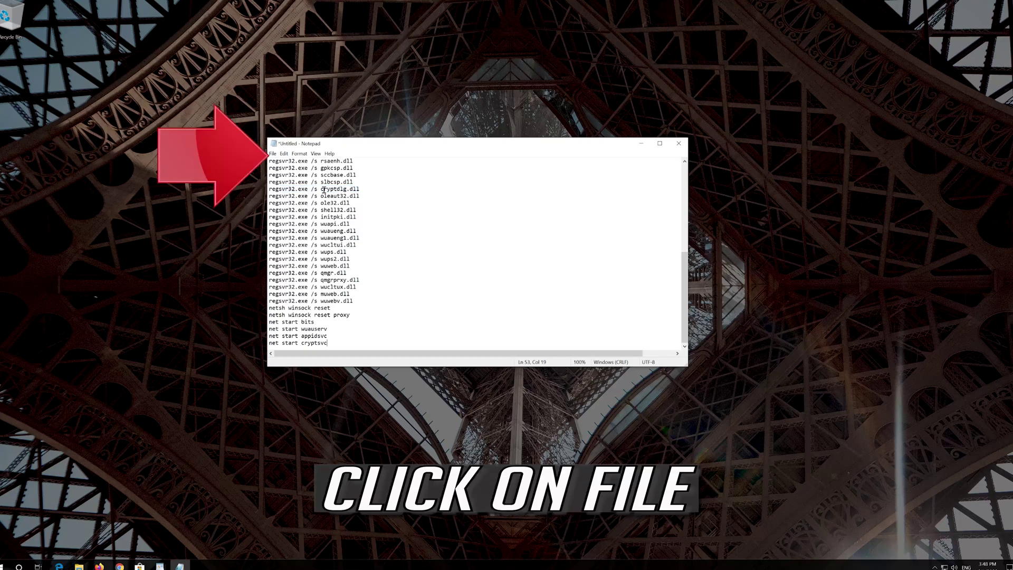
# Step: Save the script to the Desktop as fix.bat with the type All Files, and close Notepad
pyautogui.click(274, 154)
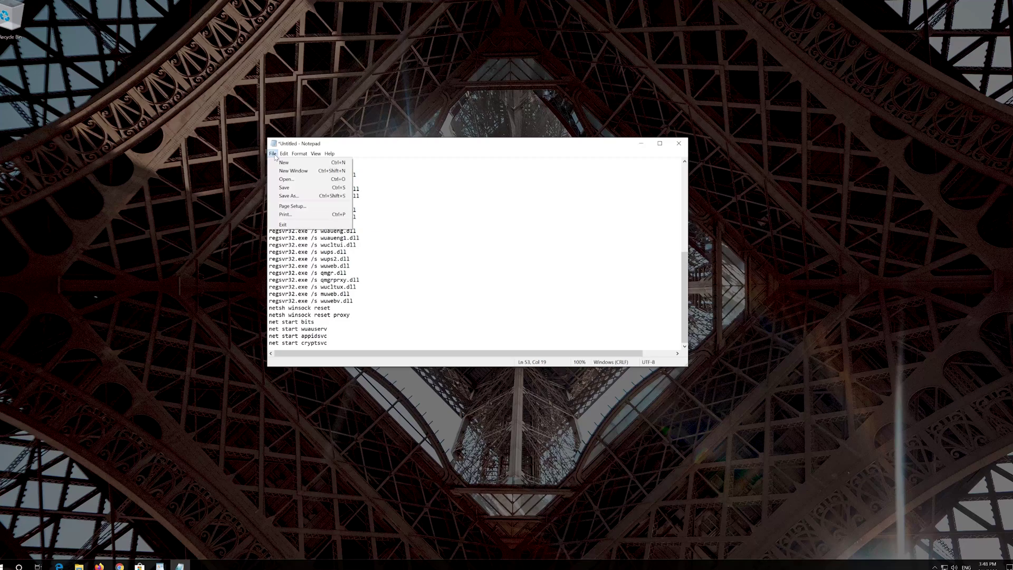
pyautogui.click(289, 196)
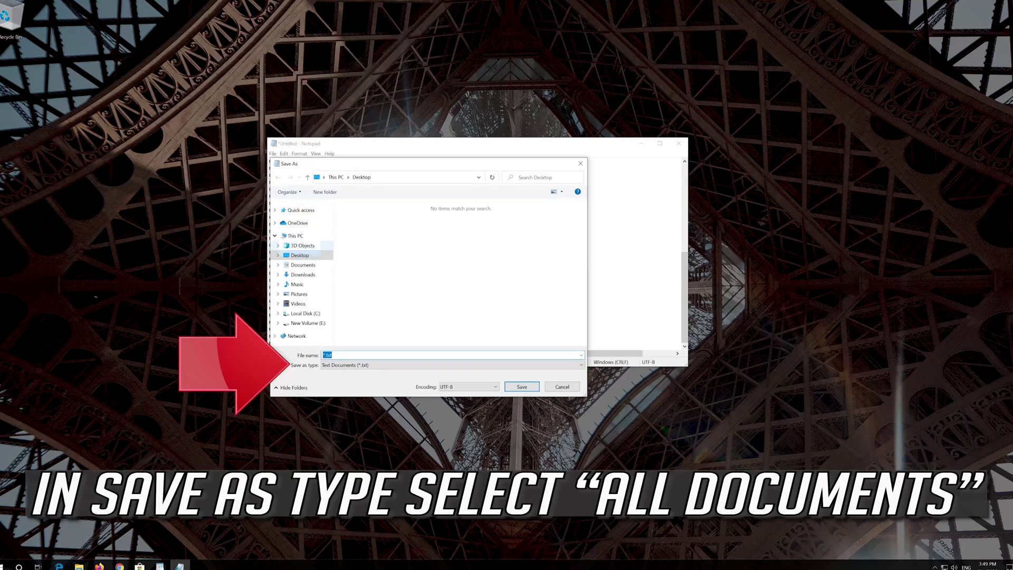
pyautogui.click(343, 370)
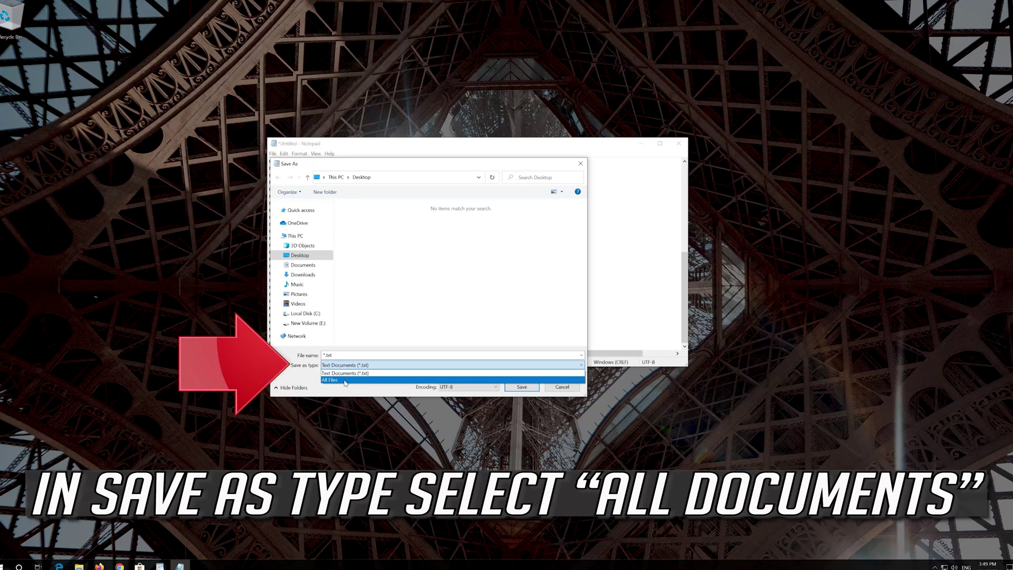
pyautogui.click(340, 381)
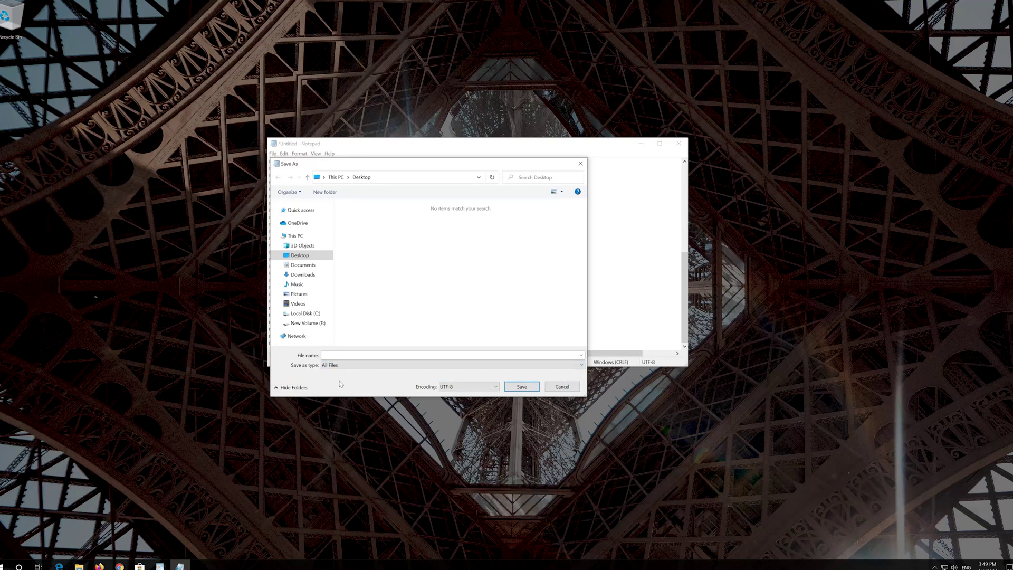
pyautogui.click(332, 357)
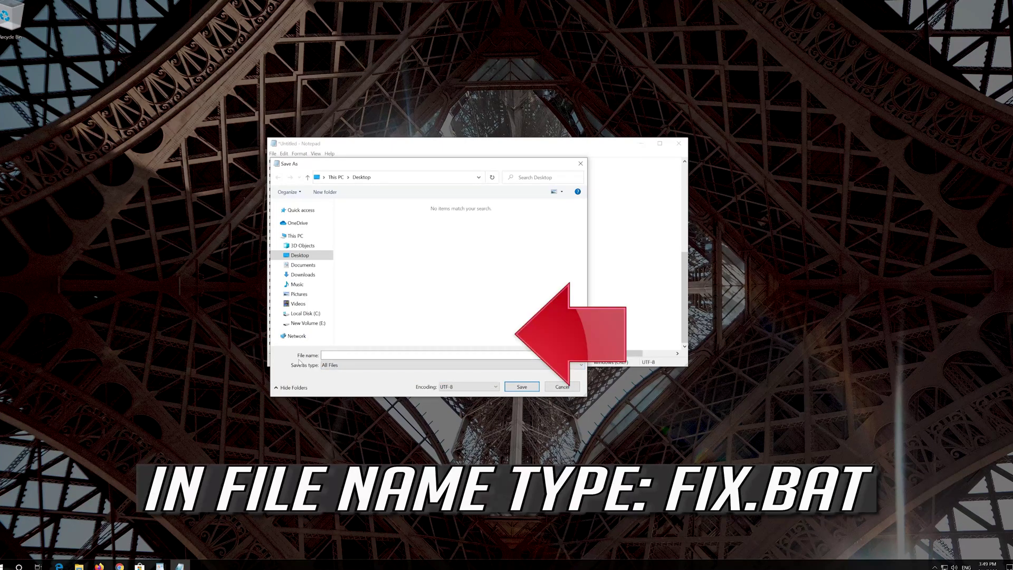
pyautogui.click(331, 353)
pyautogui.write('fix.bat')
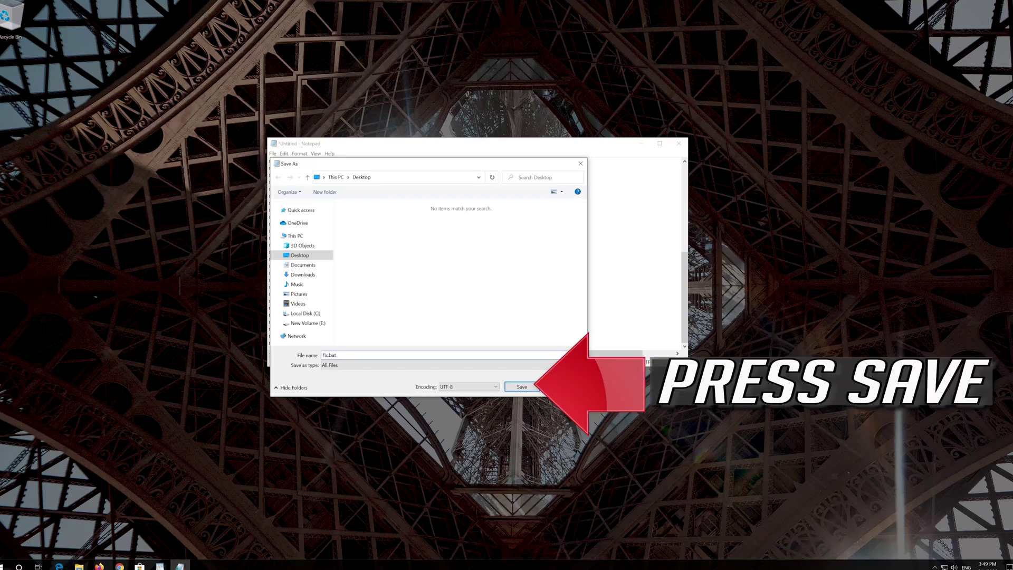
pyautogui.click(522, 387)
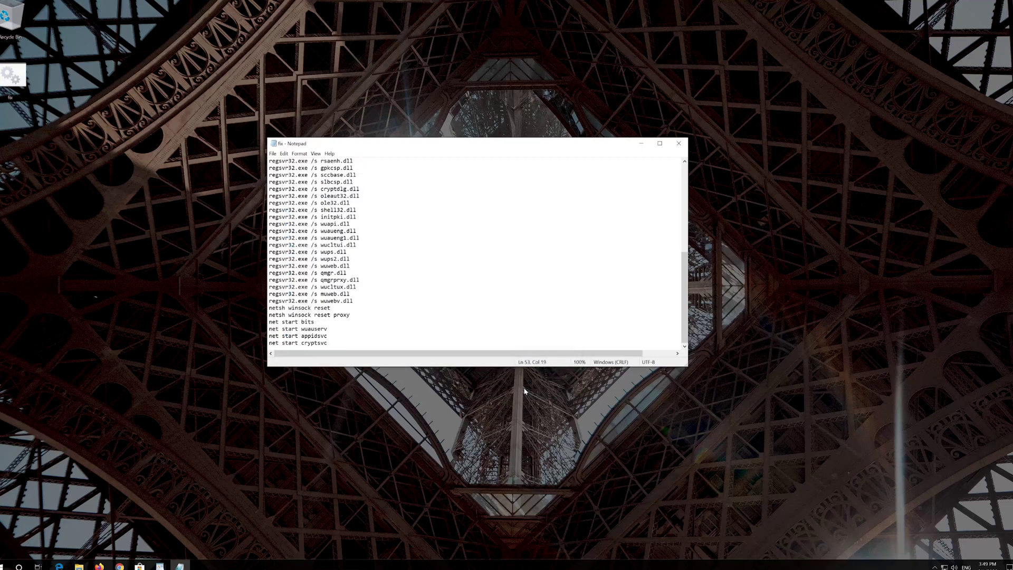
pyautogui.click(685, 142)
# Step: Run the fix batch file on the desktop as administrator, allow the changes, and answer y to the Downloader file deletion
pyautogui.rightClick(2, 76)
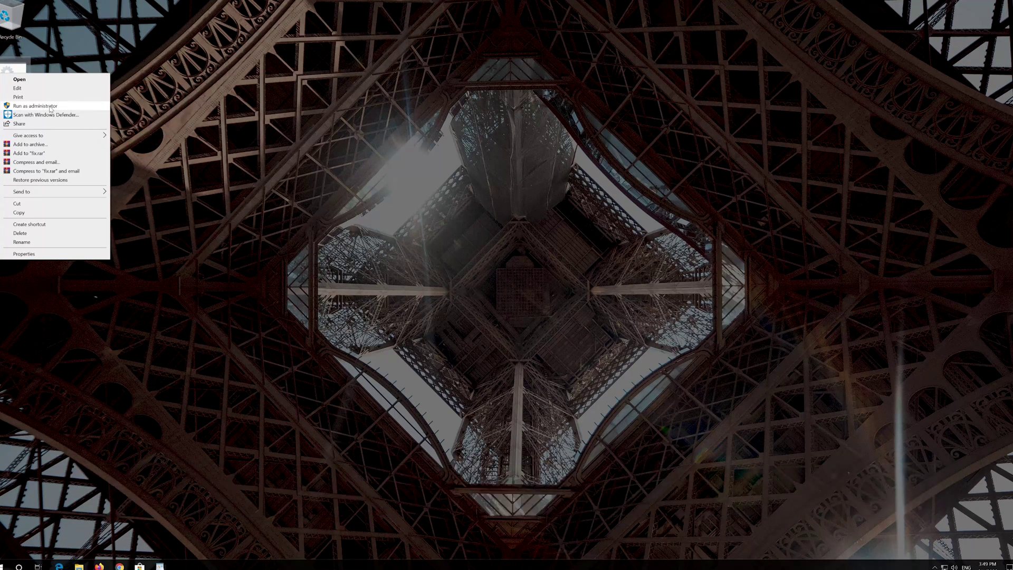
pyautogui.click(50, 107)
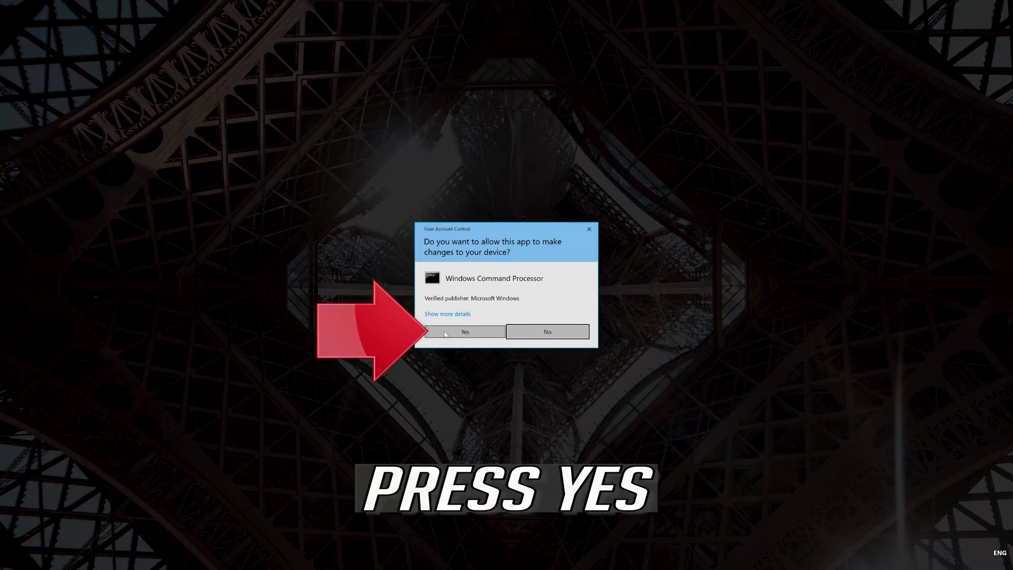
pyautogui.click(475, 335)
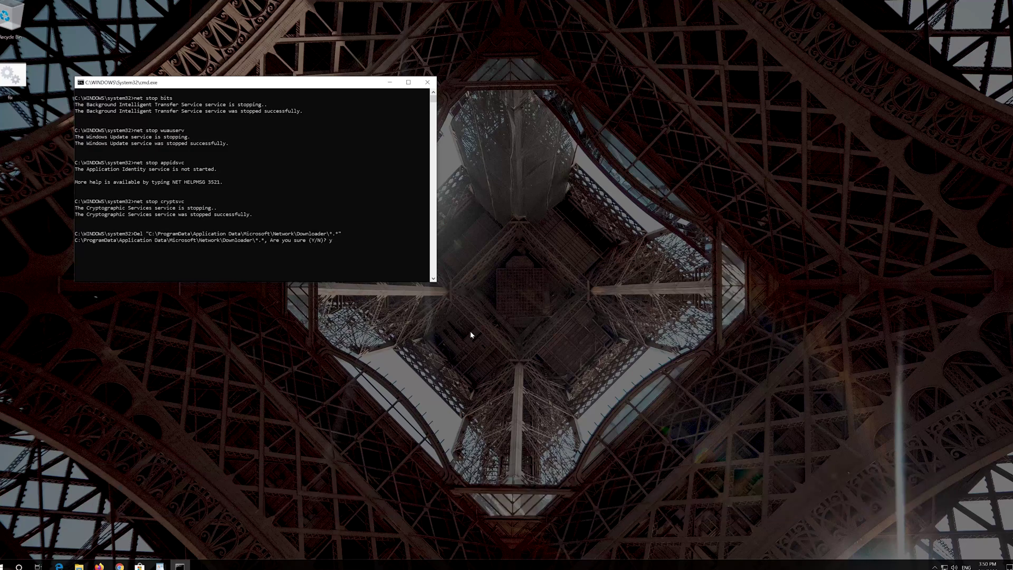
pyautogui.write('y')
pyautogui.press('Return')
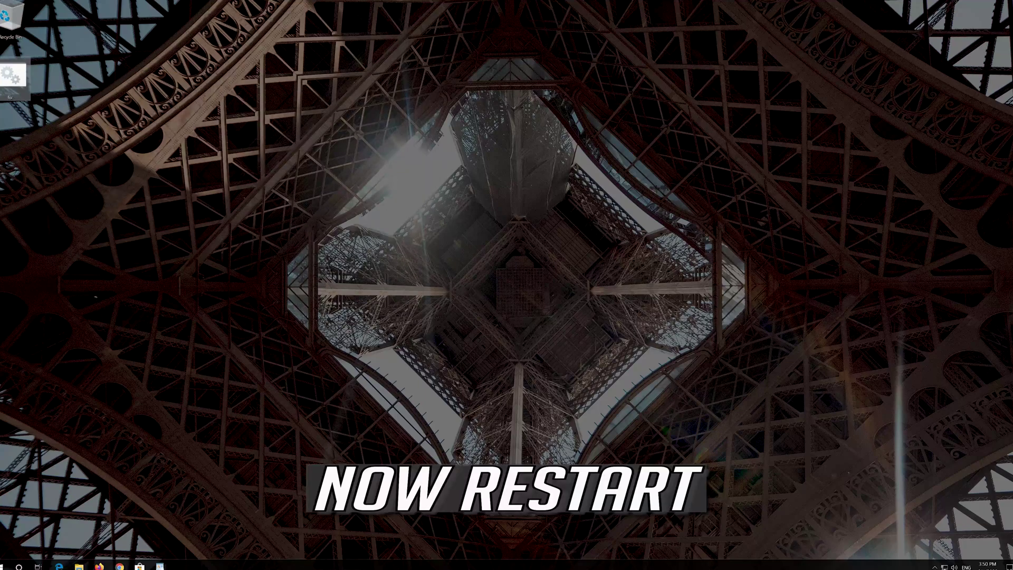
# Step: Restart the computer to finish the update reset
pyautogui.press('super')
pyautogui.click(19, 549)
pyautogui.click(20, 533)
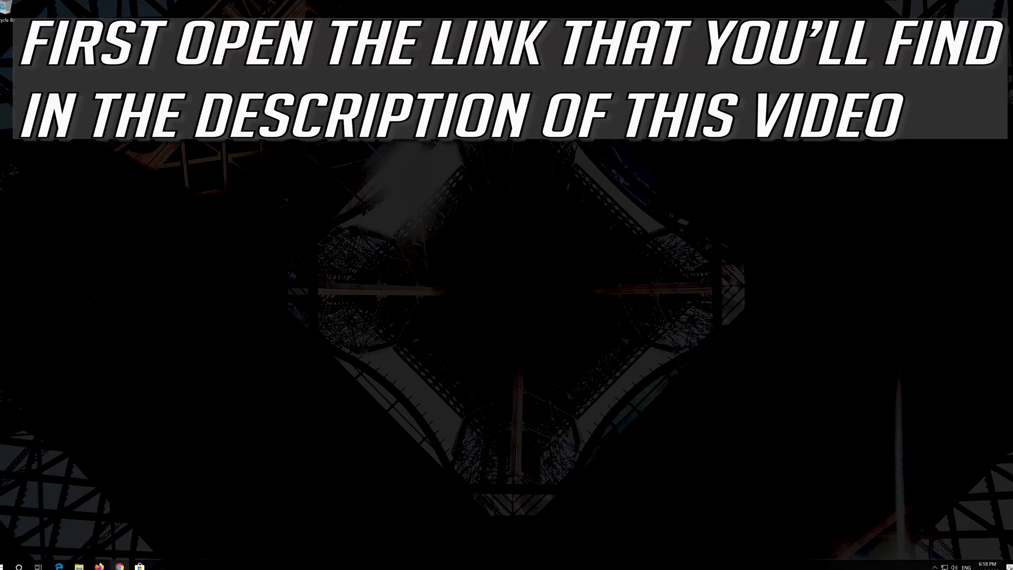
# Step: Download the Media Creation Tool from microsoft.com/en-us/software-download/windows10 in Chrome, and close the browser
pyautogui.click(121, 566)
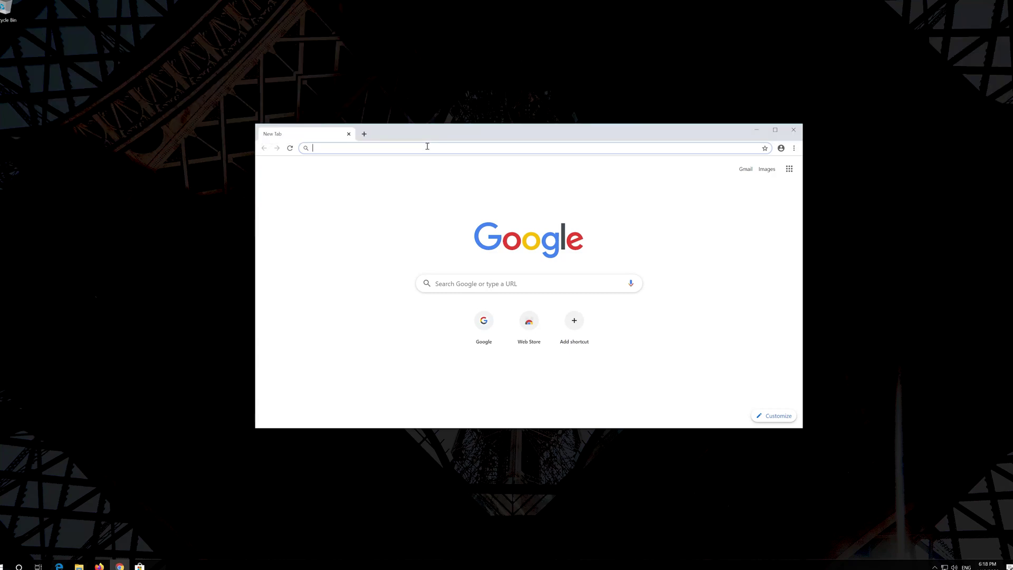
pyautogui.write('https://www.microsoft.com/en-us/software-download/windows10')
pyautogui.press('Return')
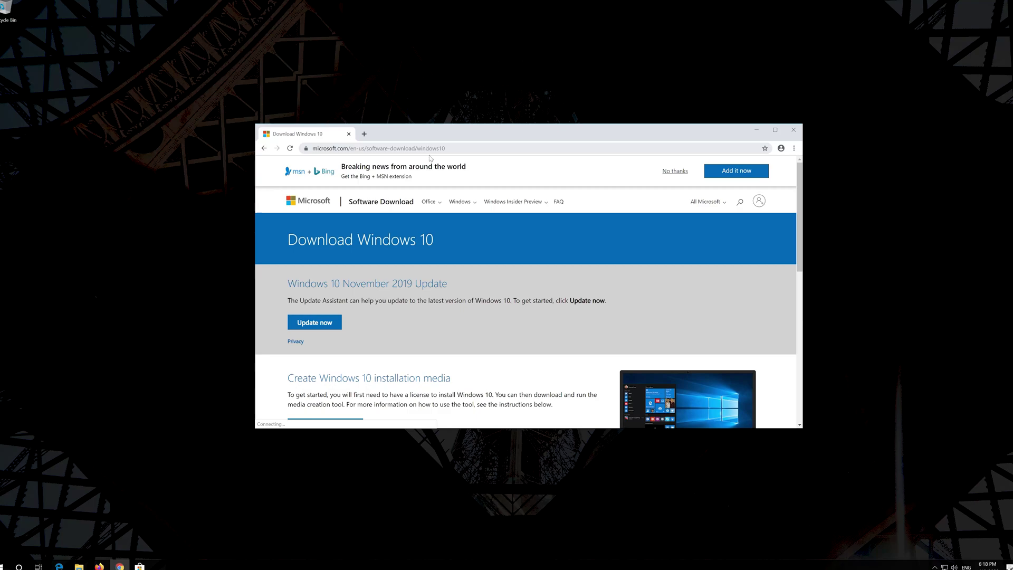
pyautogui.scroll(-1, 491, 311)
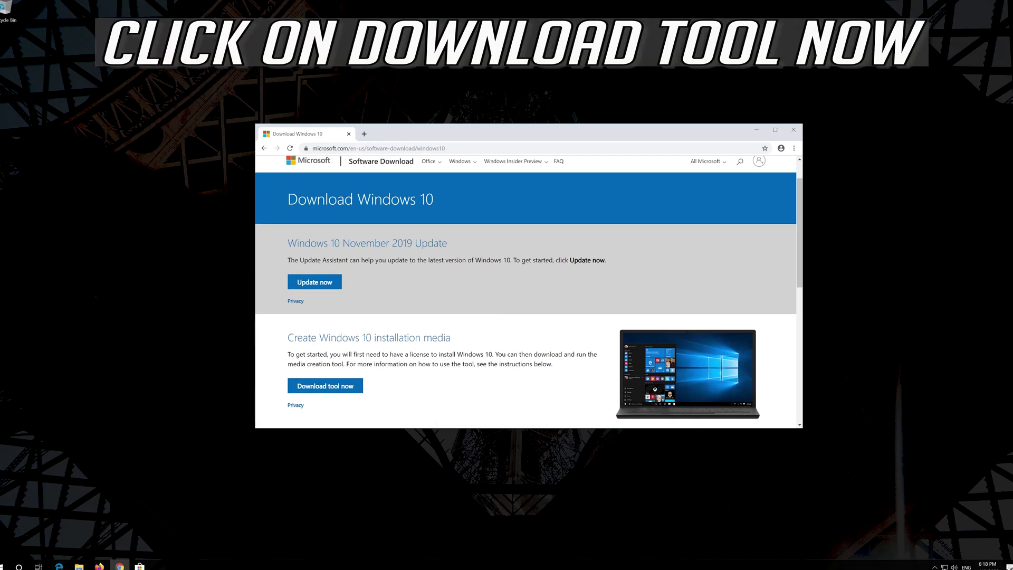
pyautogui.click(344, 388)
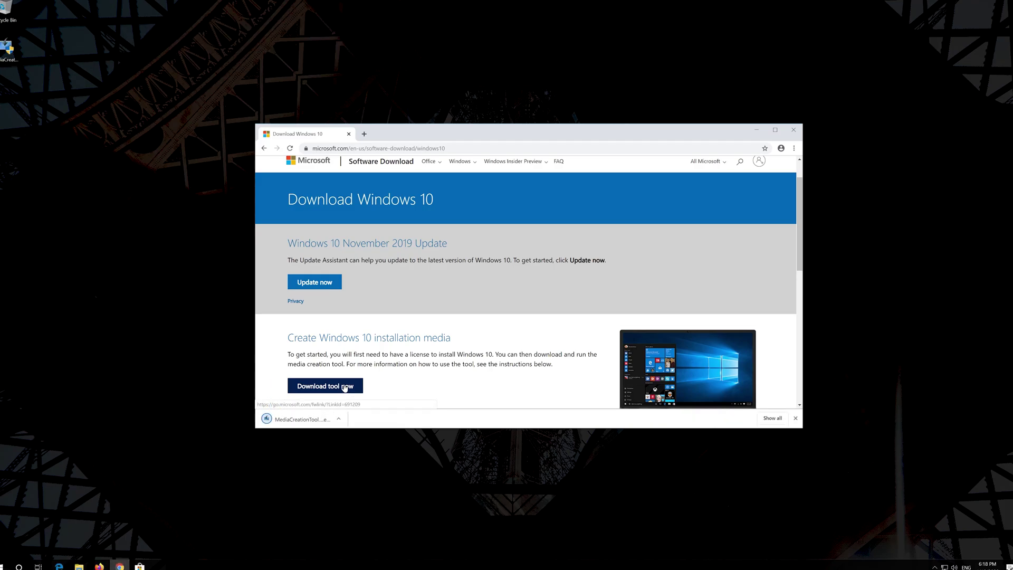
pyautogui.click(794, 132)
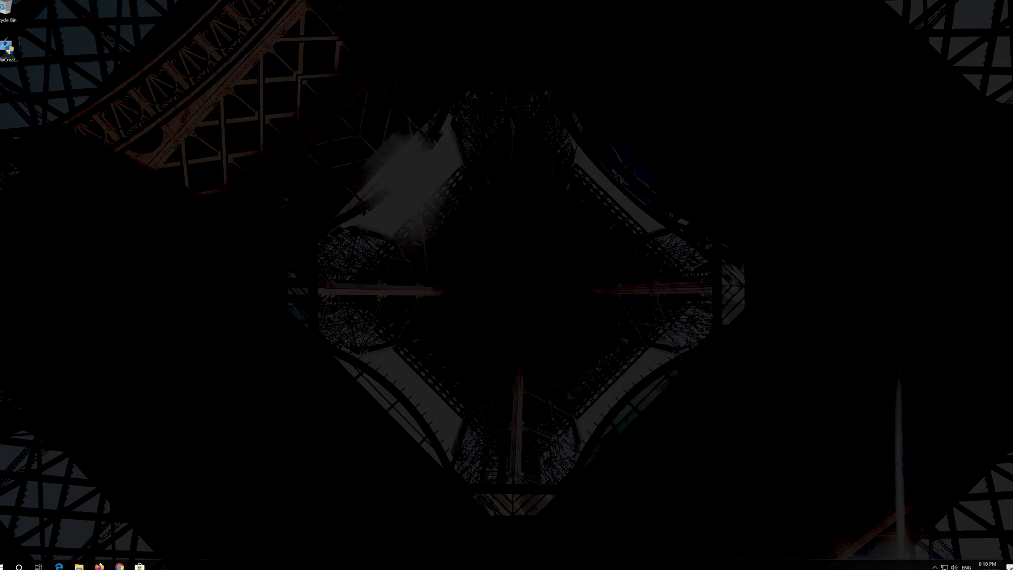
# Step: Run the downloaded Media Creation Tool from the desktop, allow it to make changes, and accept its license terms
pyautogui.doubleClick(15, 46)
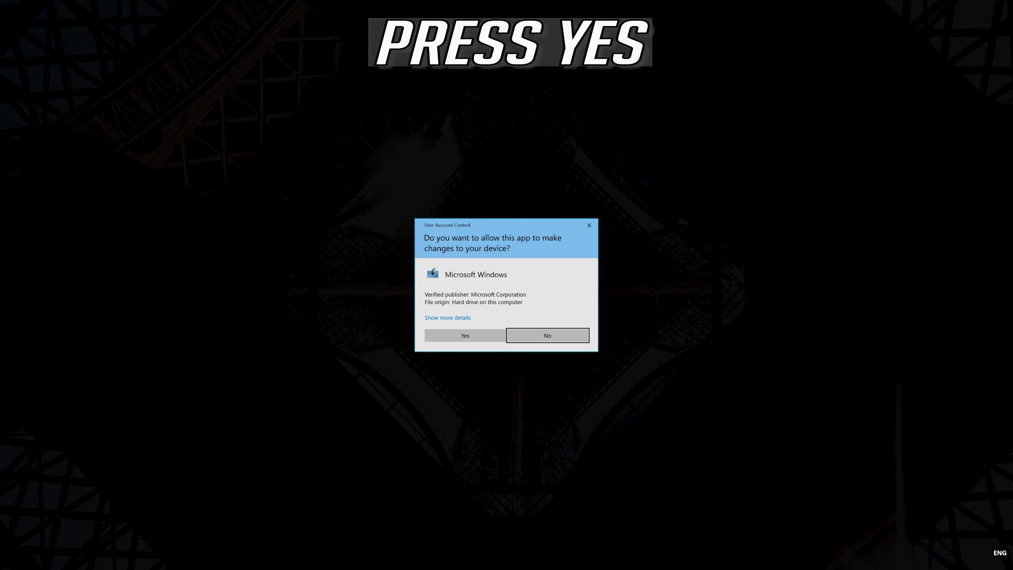
pyautogui.click(465, 337)
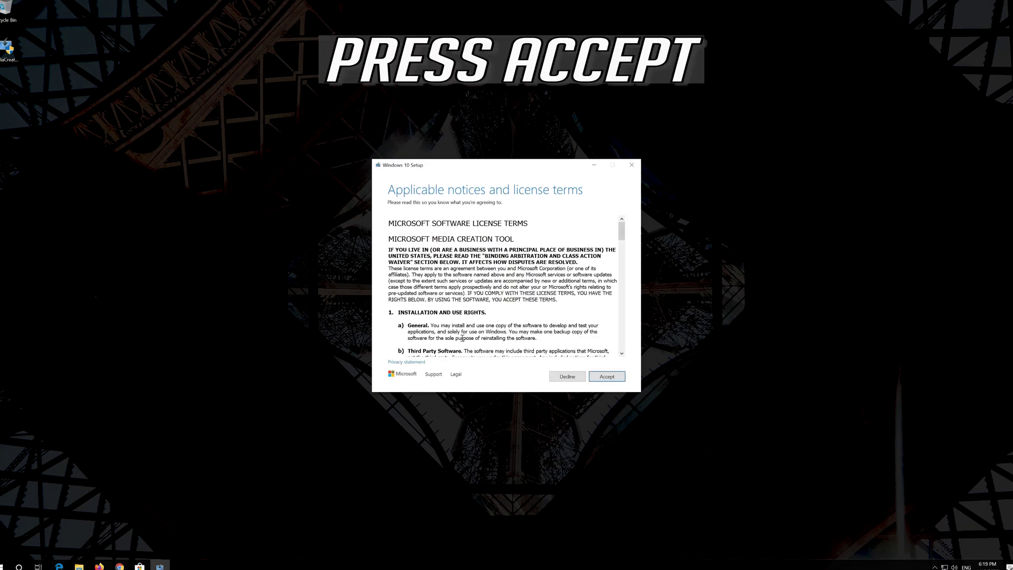
pyautogui.click(621, 377)
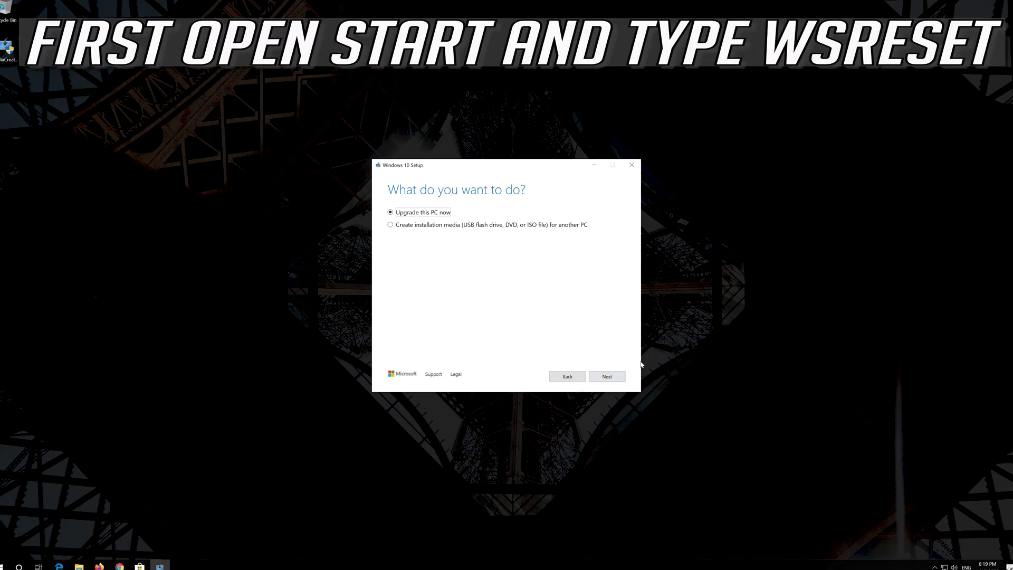
# Step: Choose to upgrade this PC now, accept the Windows license terms, and install Windows 10 Pro keeping personal files and apps
pyautogui.click(604, 382)
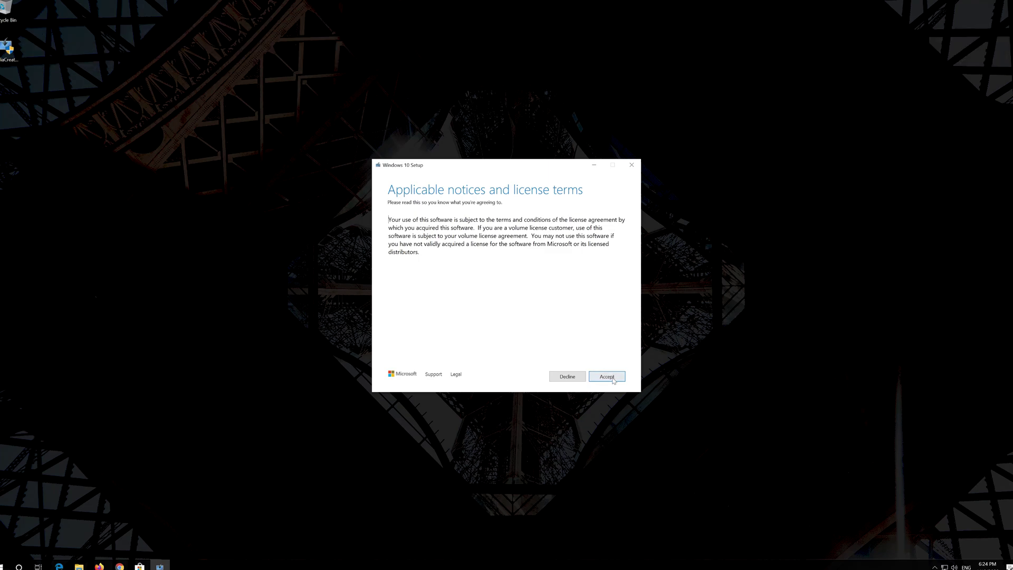
pyautogui.click(611, 377)
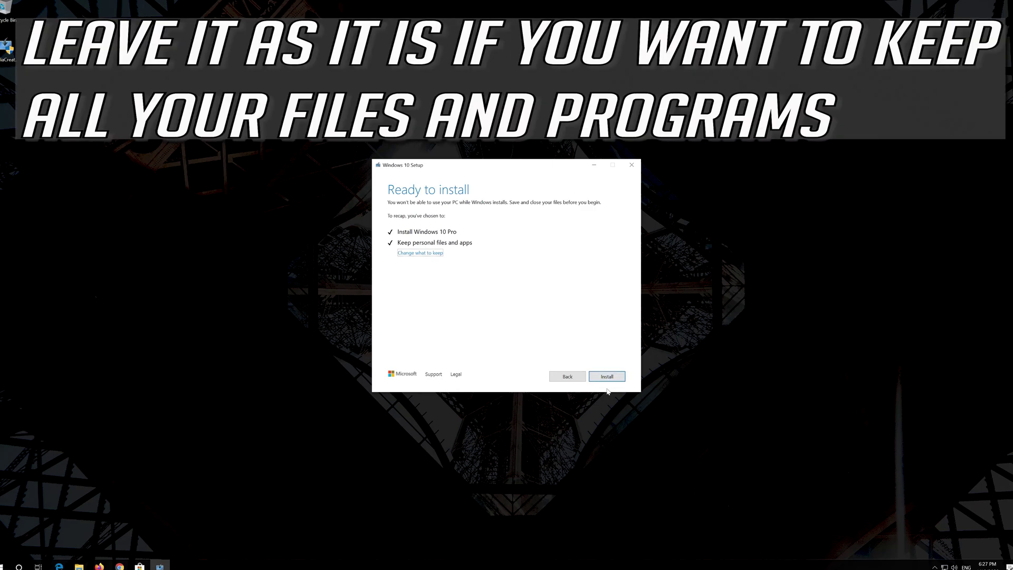
pyautogui.click(606, 376)
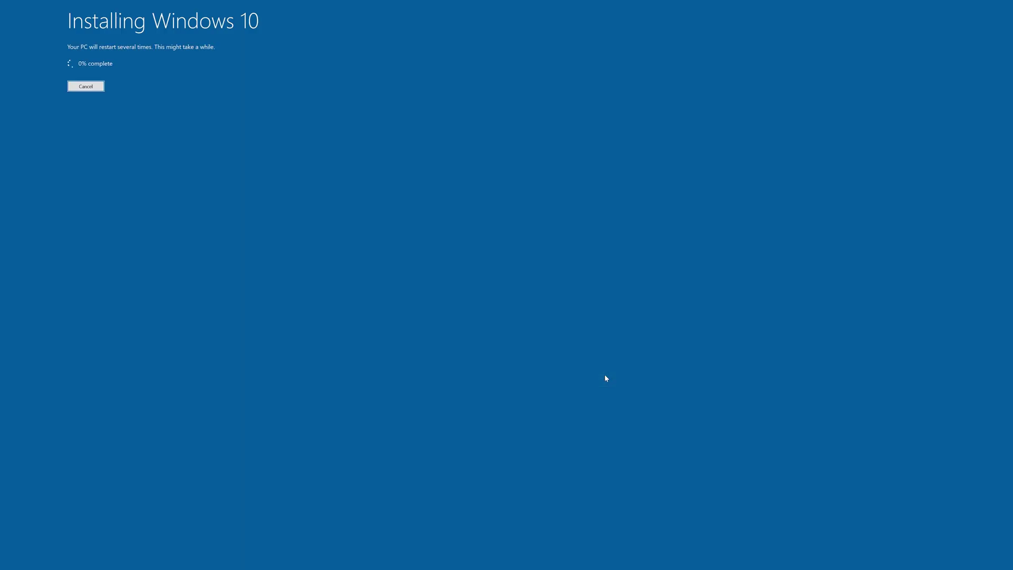